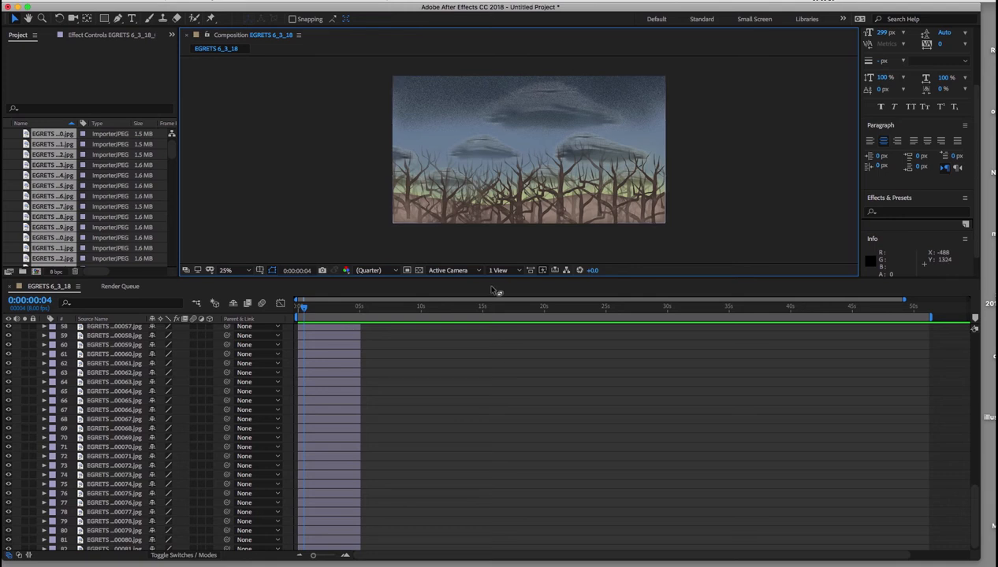
Trim the out-points of all 82 EGRETS image layers to 0:00:00:04.
drag(494, 263, 494, 169)
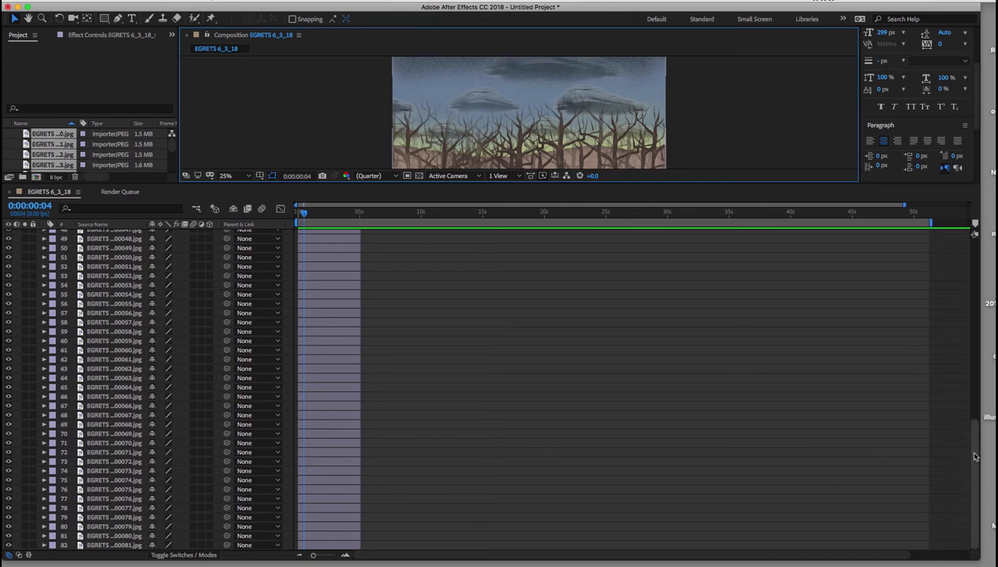
drag(974, 457, 974, 255)
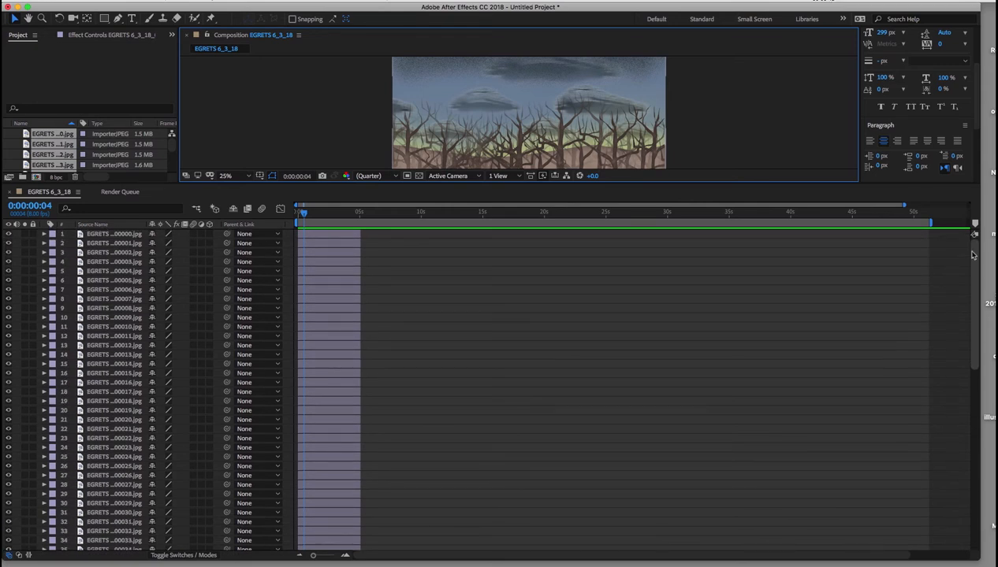
click(107, 236)
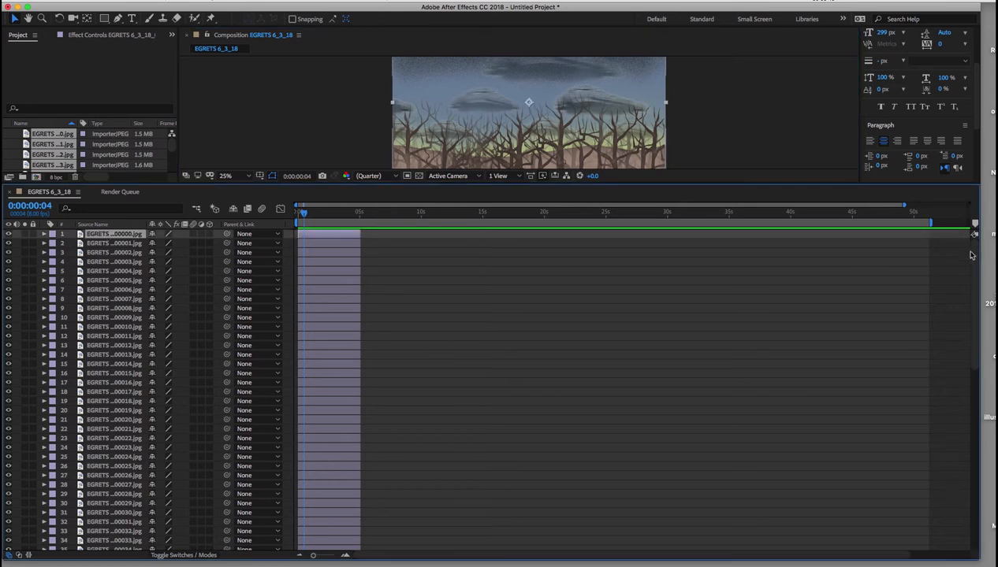
drag(974, 255, 971, 518)
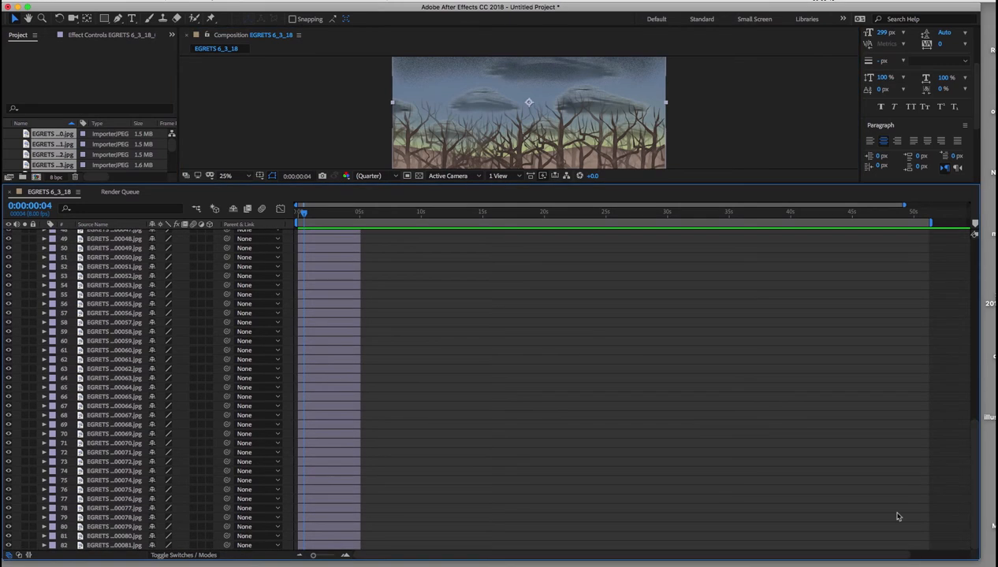
shift+click(118, 546)
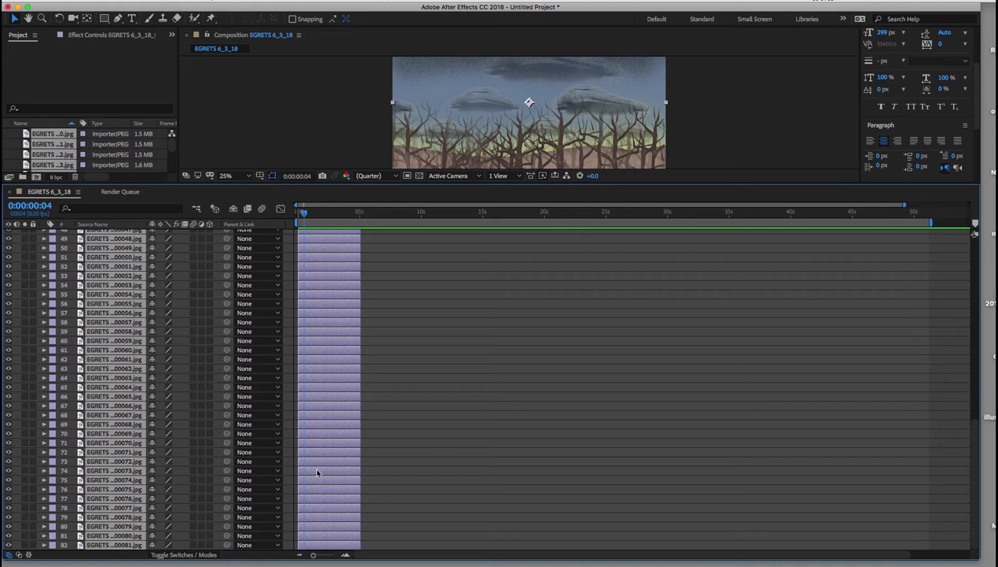
click(49, 207)
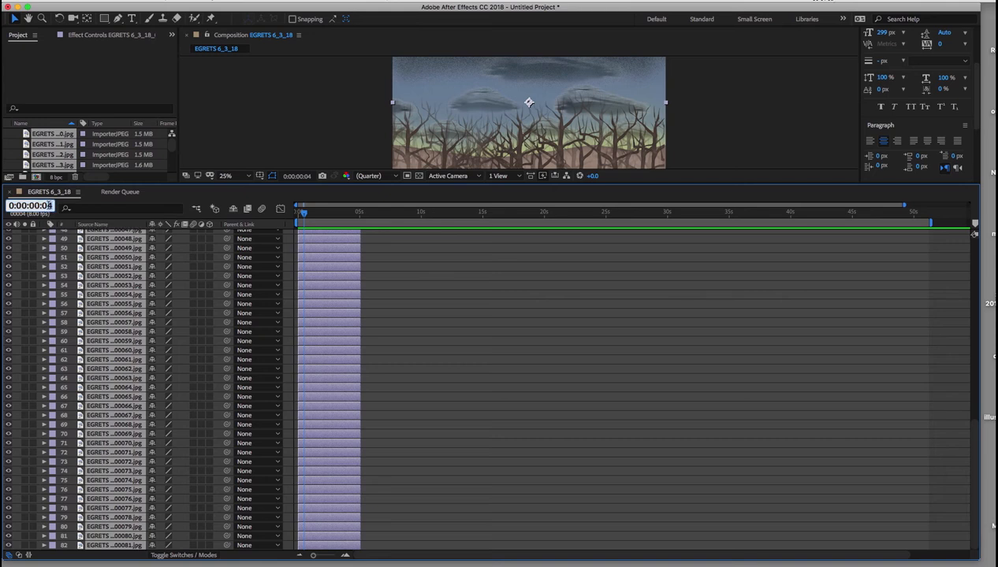
key(Return)
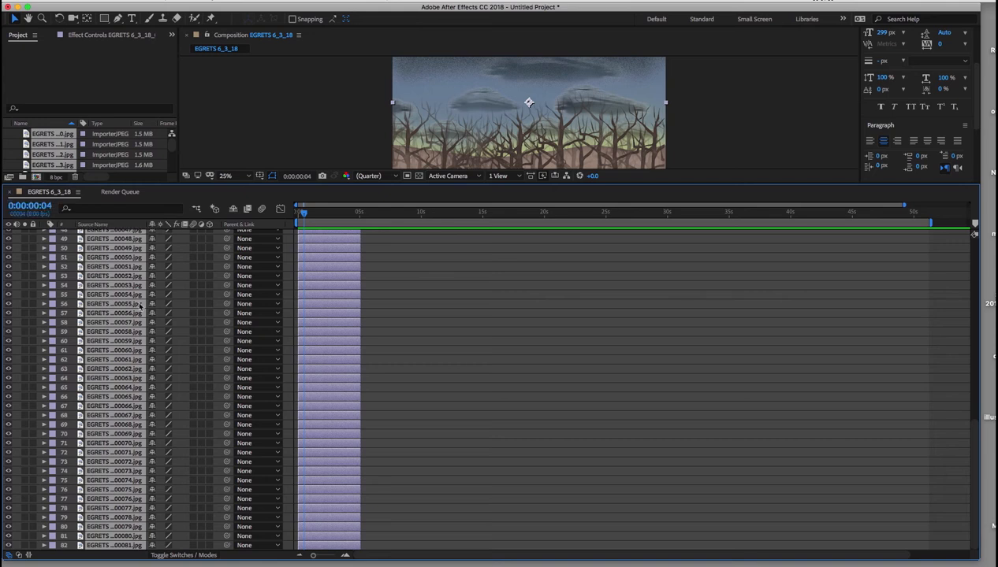
click(47, 207)
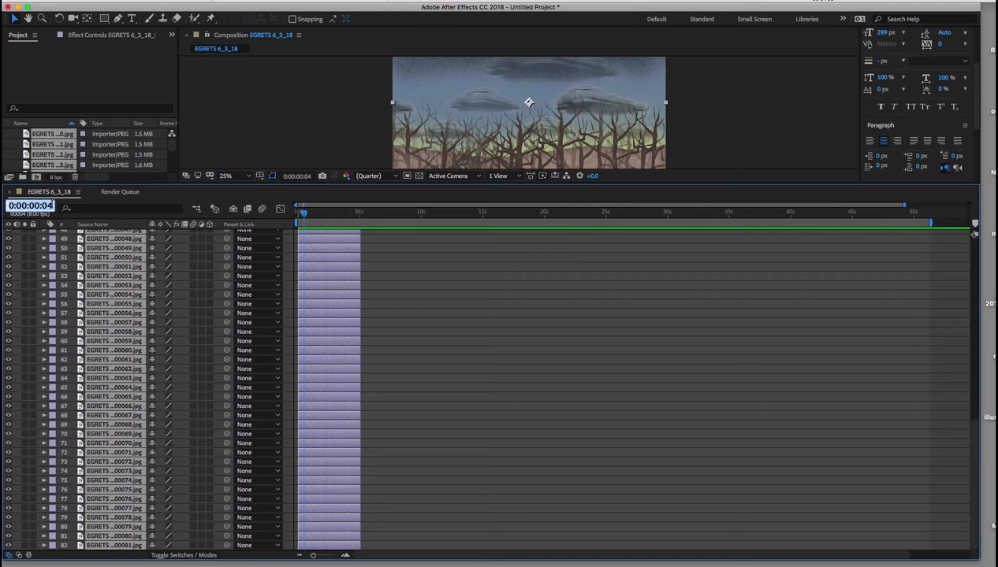
click(53, 206)
key(Return)
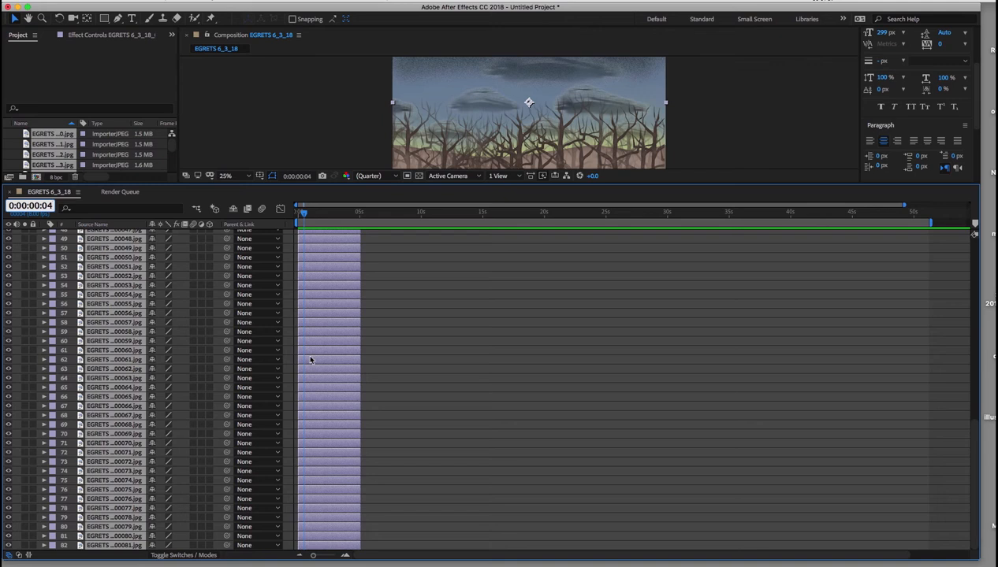
key(alt+])
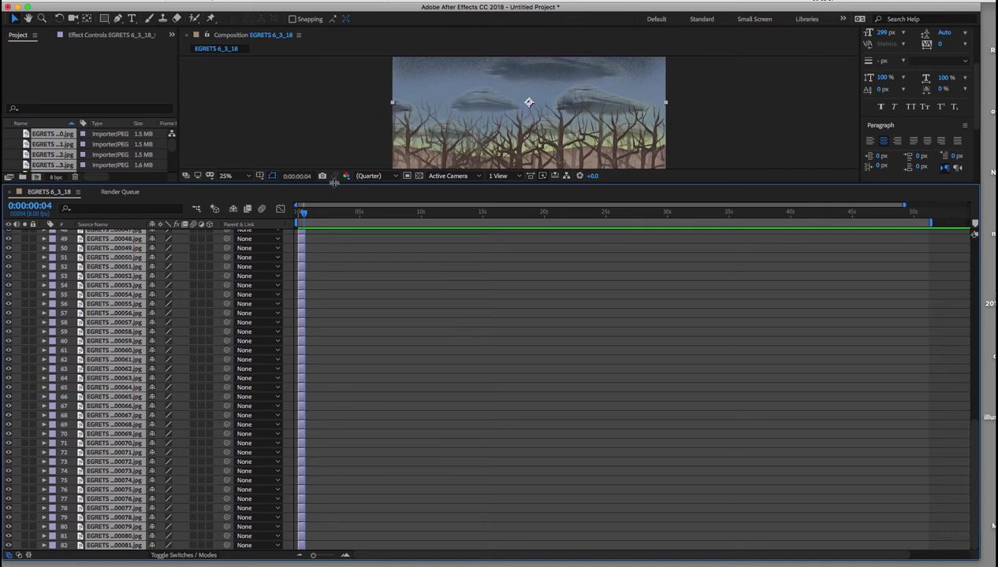
Sequence all the trimmed image layers end to end with Sequence Layers, leaving Overlap off.
drag(331, 182, 332, 160)
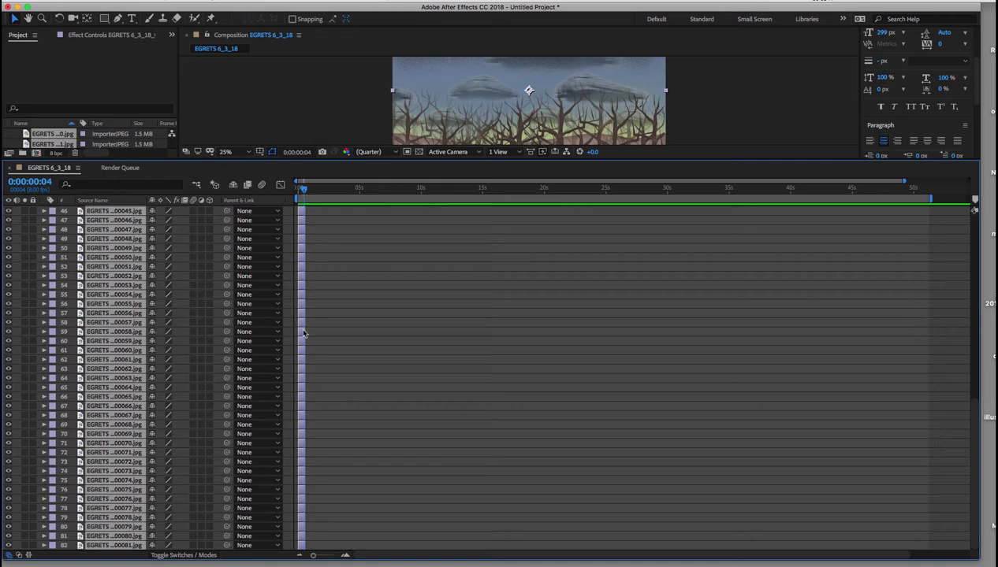
click(280, 2)
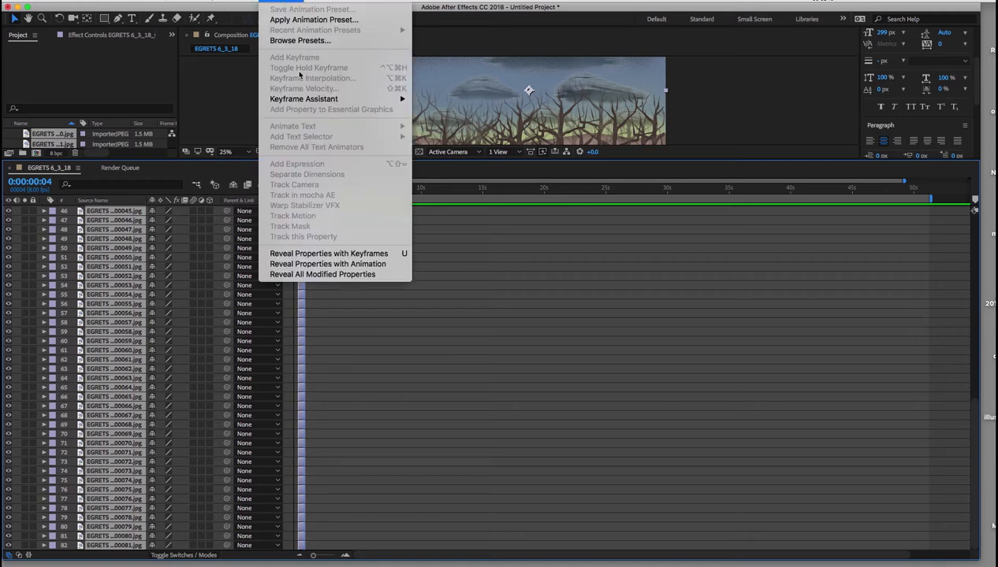
mouse_move(308, 101)
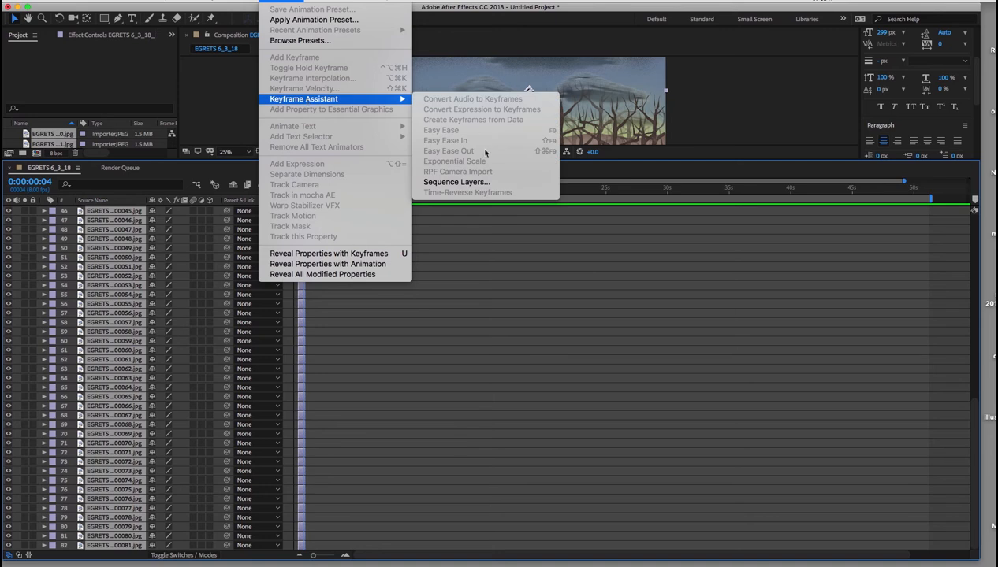
click(486, 182)
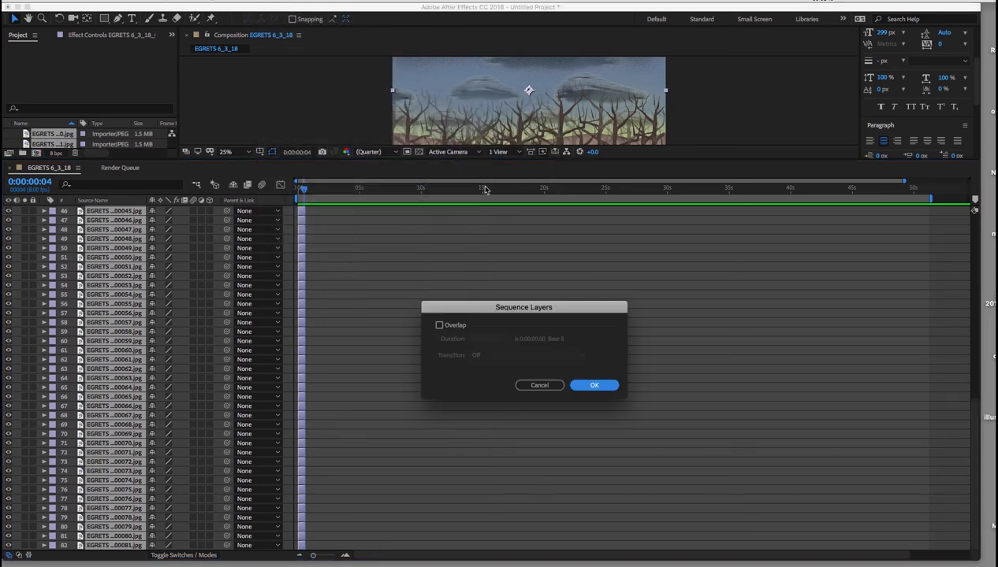
drag(467, 311, 654, 197)
click(780, 271)
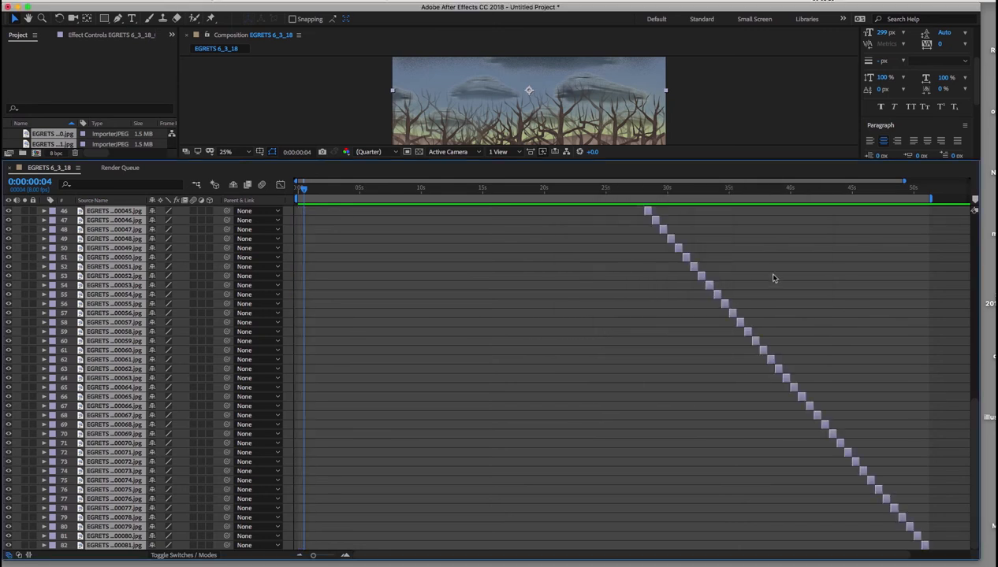
Scrub through the sequenced layers from the start of the composition to preview the animation up to about 45 seconds.
scroll(906, 316, up, 10)
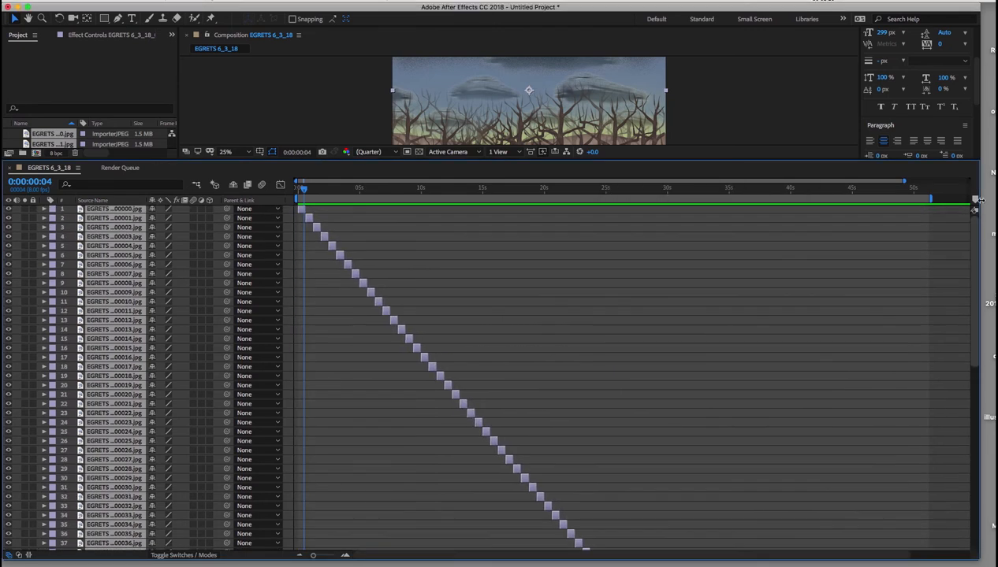
click(292, 189)
drag(328, 198, 859, 189)
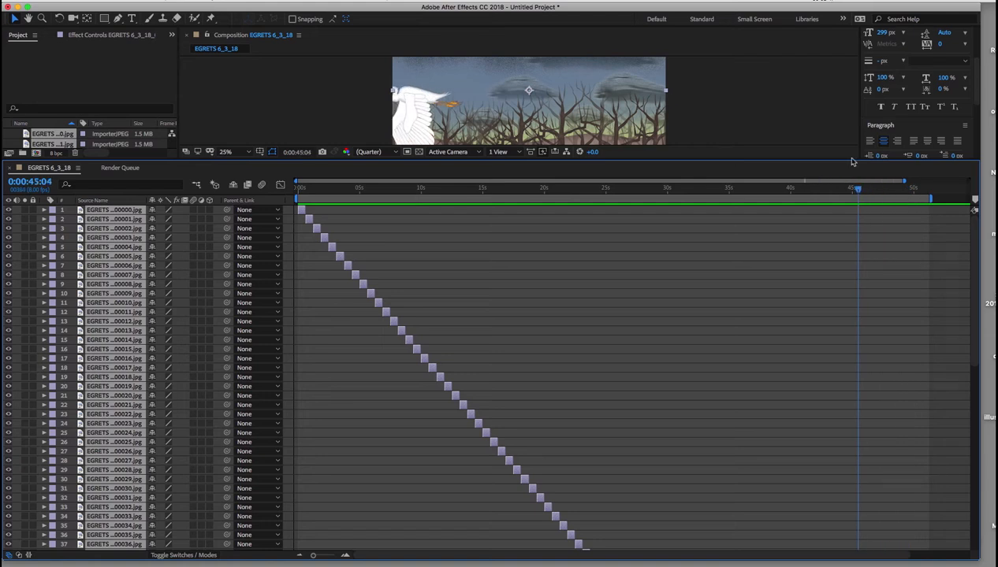
Move the current time to the last frame of the final image layer, at 0:00:51:01.
drag(840, 161, 841, 46)
scroll(964, 356, down, 10)
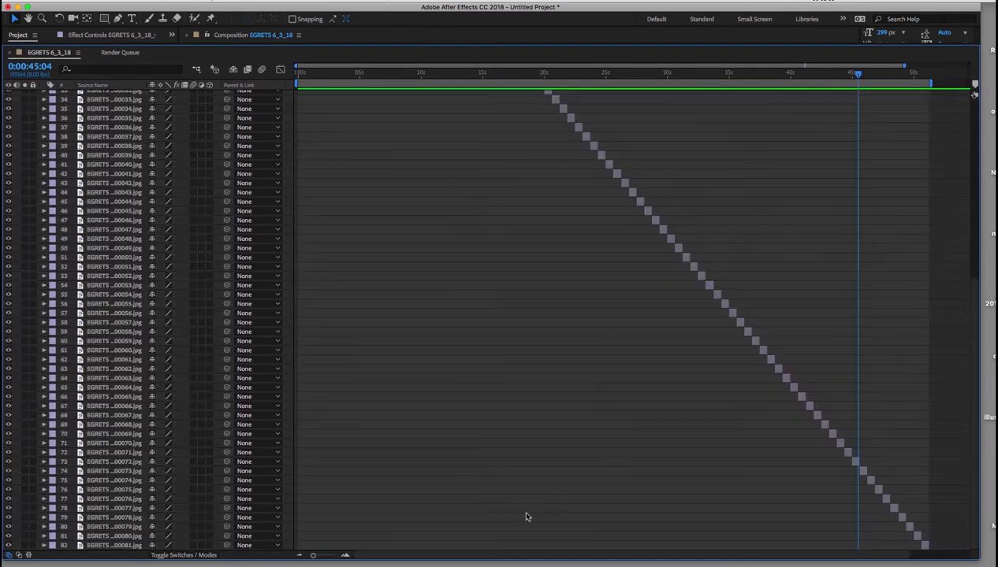
click(96, 544)
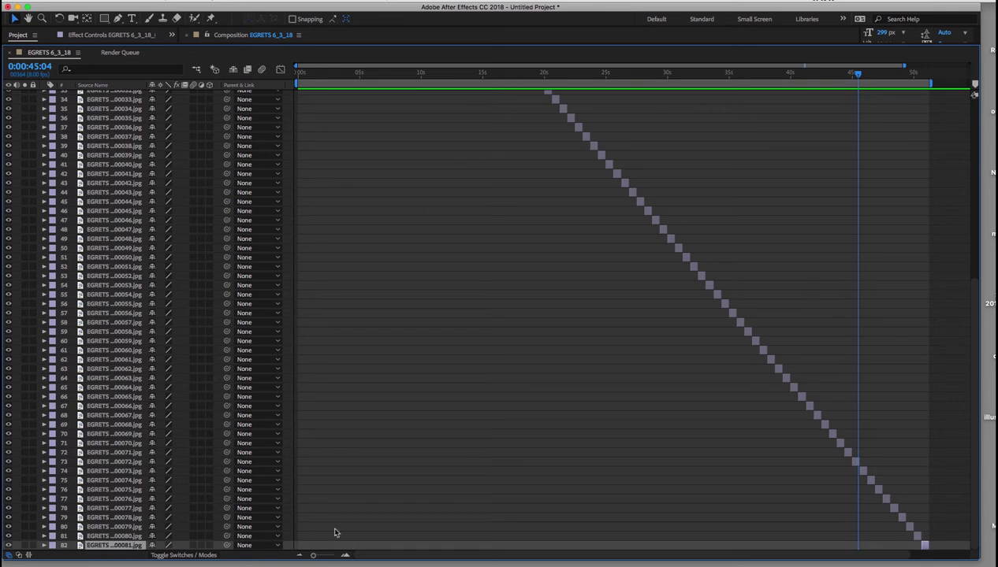
key(End)
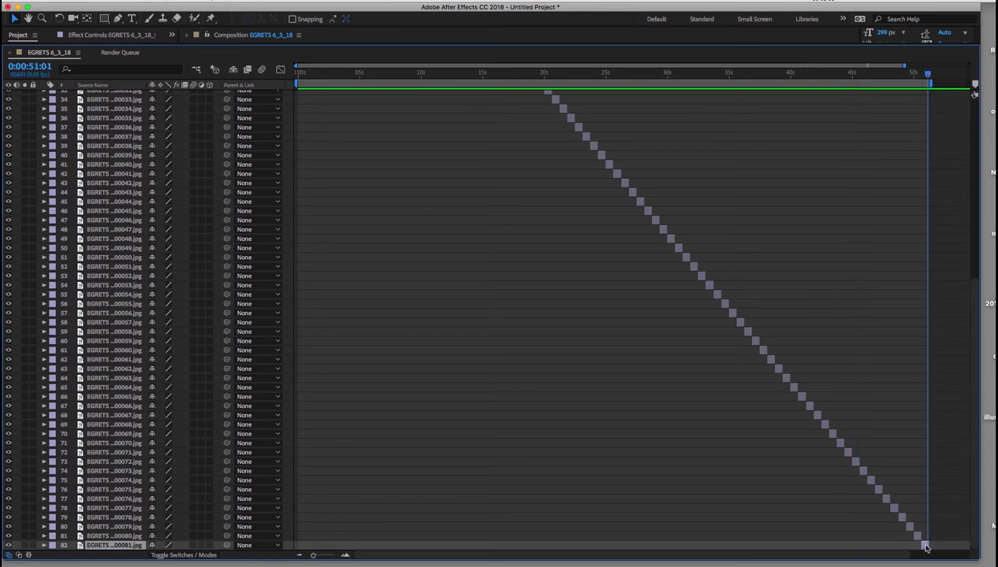
scroll(963, 382, up, 8)
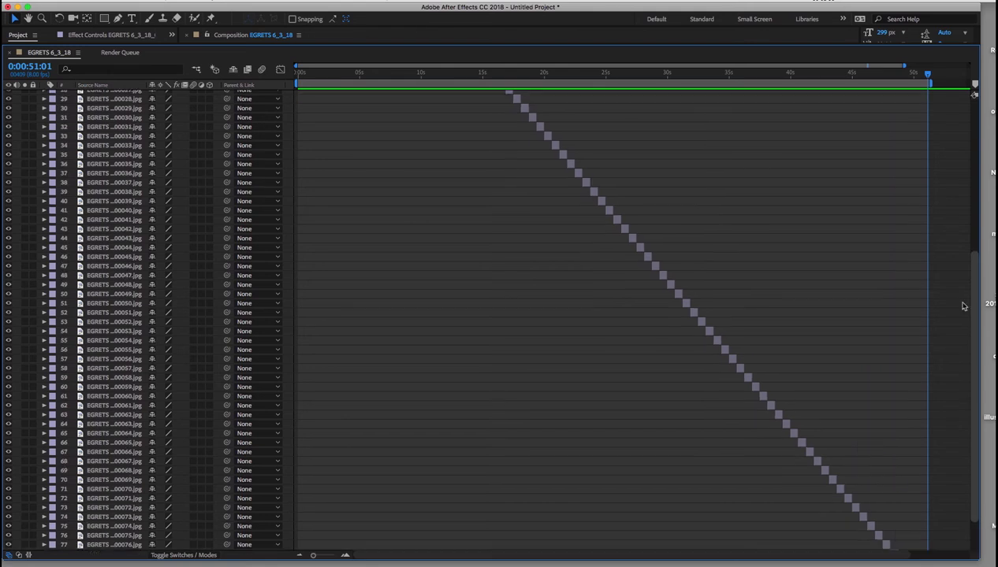
scroll(953, 172, up, 2)
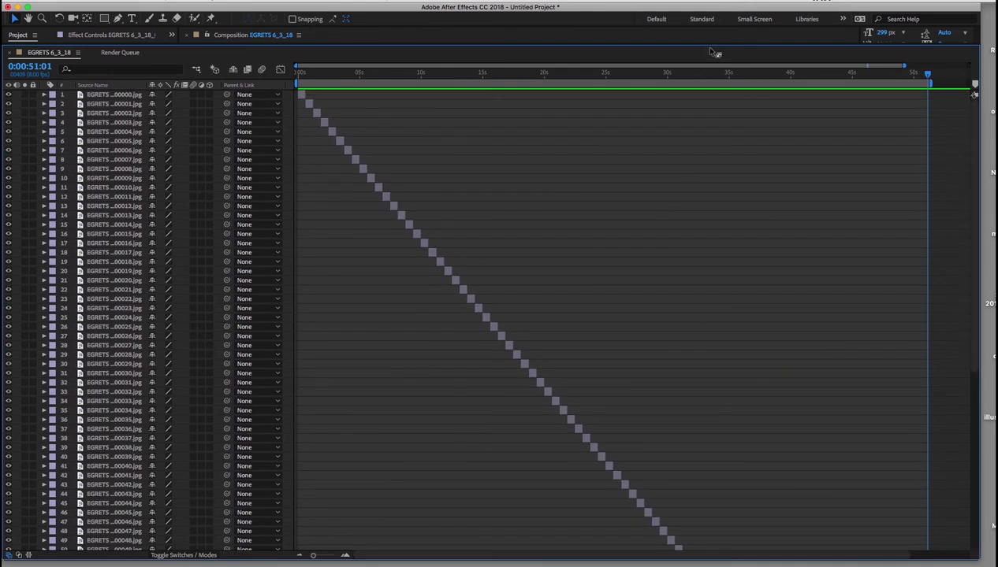
Set the end of the composition's work area to the current time at the end of the layer sequence.
drag(707, 45, 709, 176)
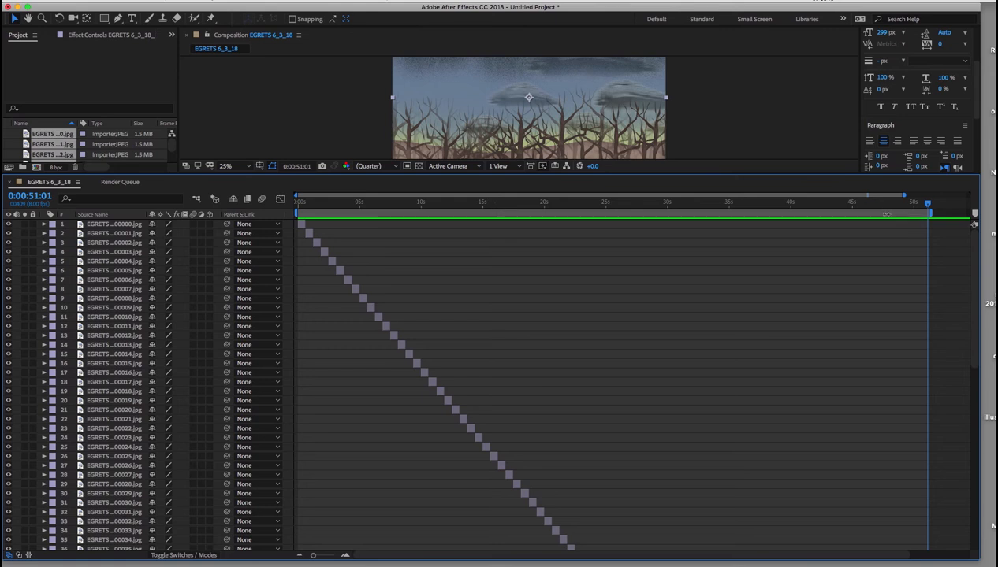
drag(930, 210, 859, 212)
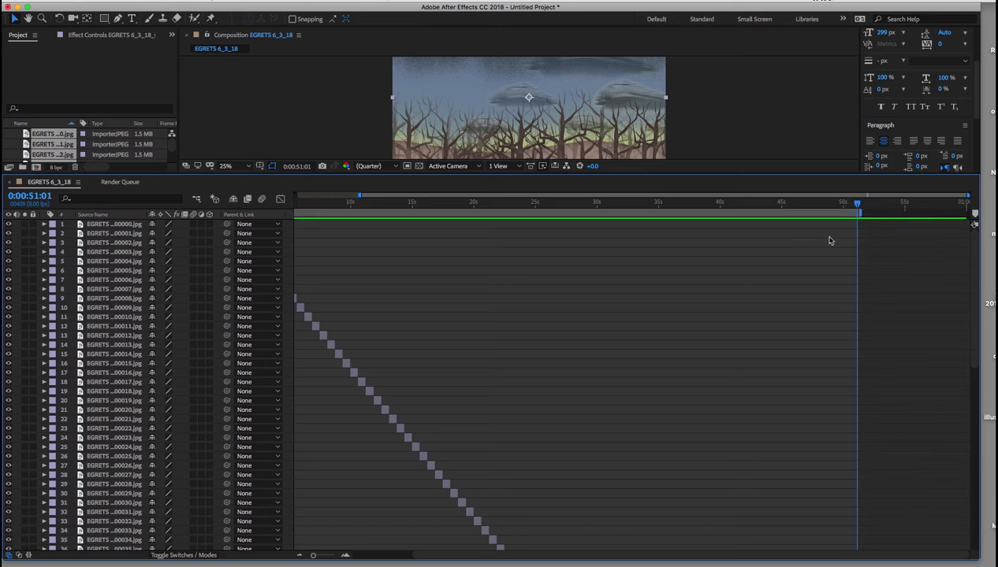
drag(862, 212, 921, 212)
key(n)
Pre-compose all the image layers into a composition named egretsequence and trim the resulting layer's end to 0:00:51:01.
drag(681, 174, 702, 120)
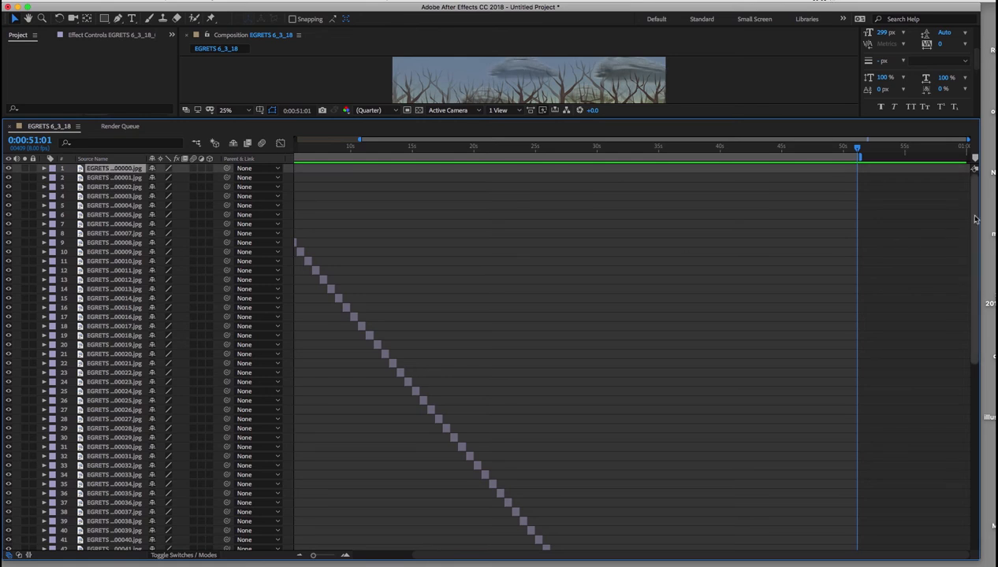
drag(966, 218, 966, 491)
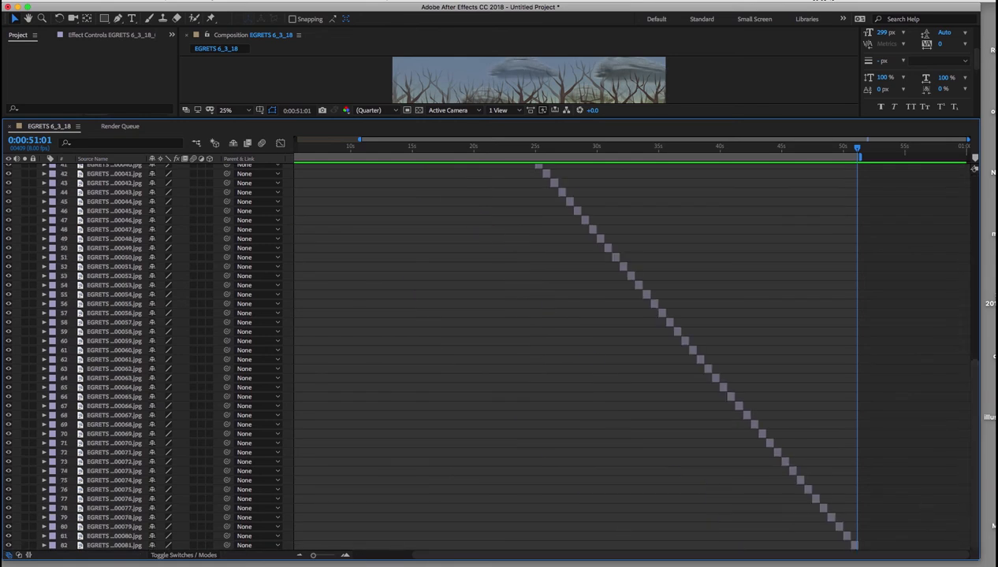
key(super+a)
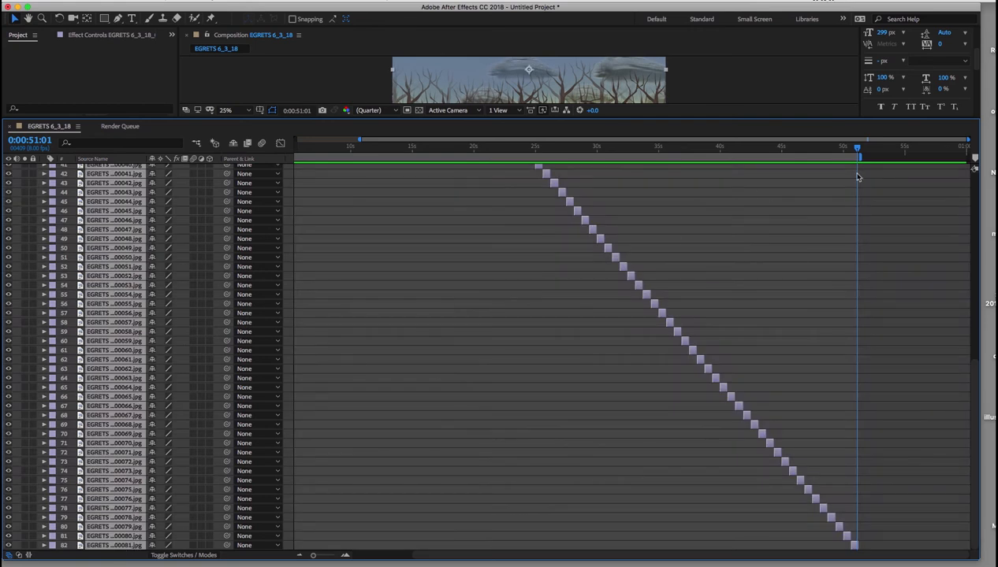
click(212, 2)
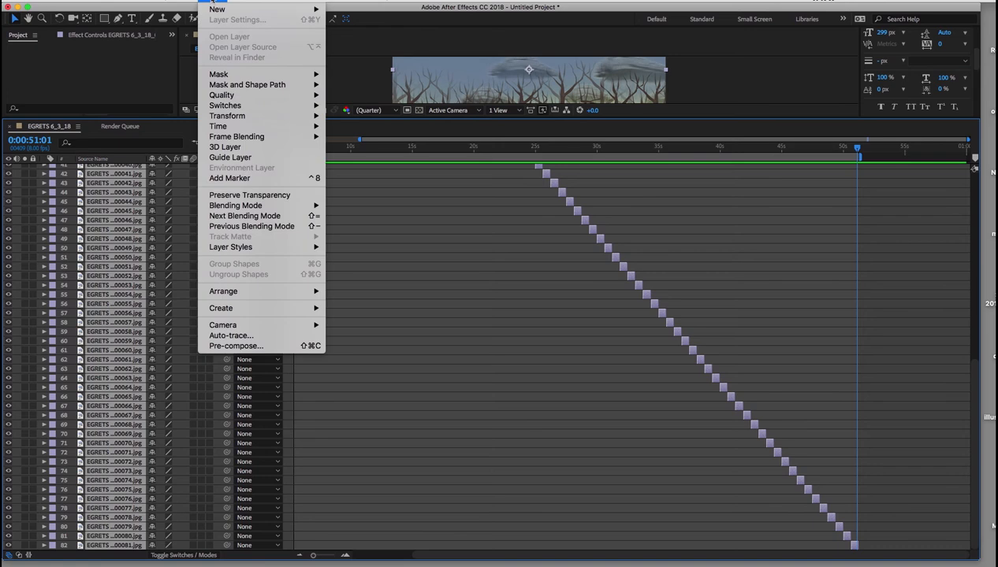
click(229, 346)
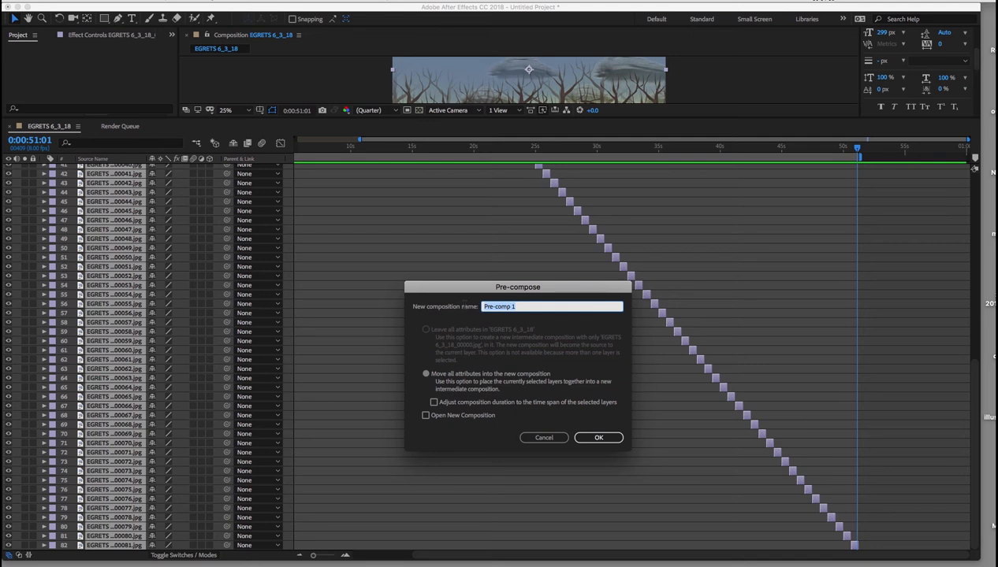
text(egretsequence)
click(579, 438)
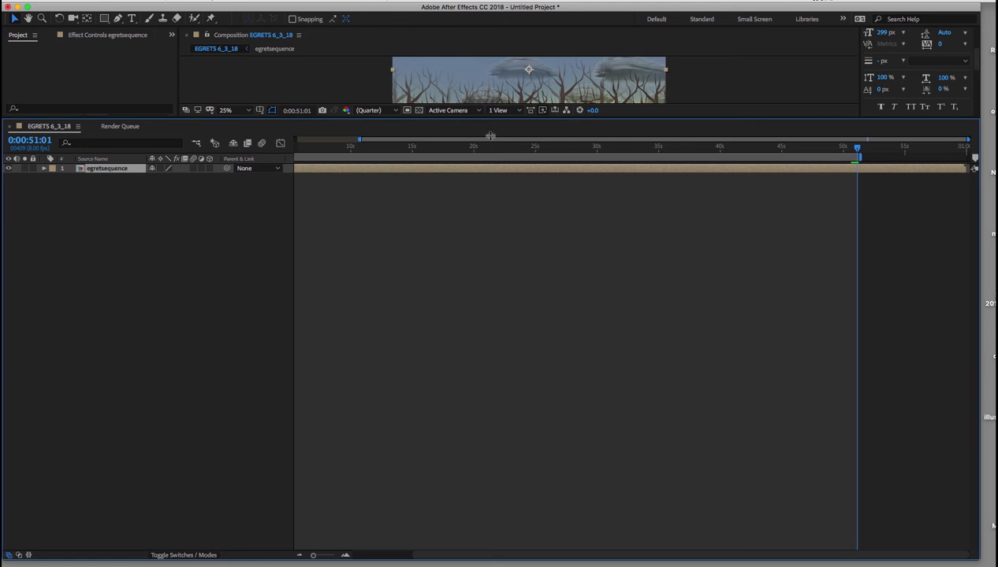
drag(491, 119, 499, 240)
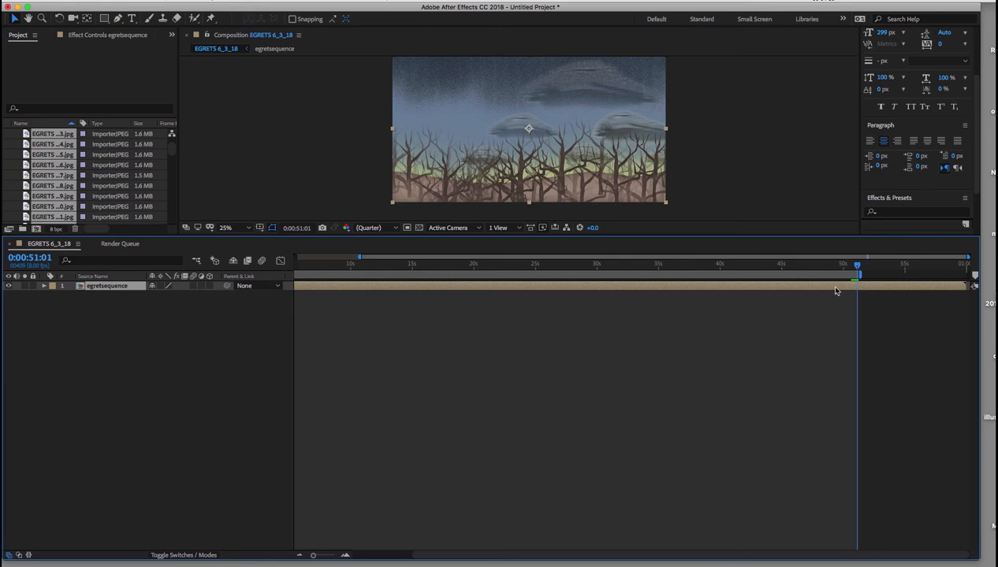
key(alt+bracketright)
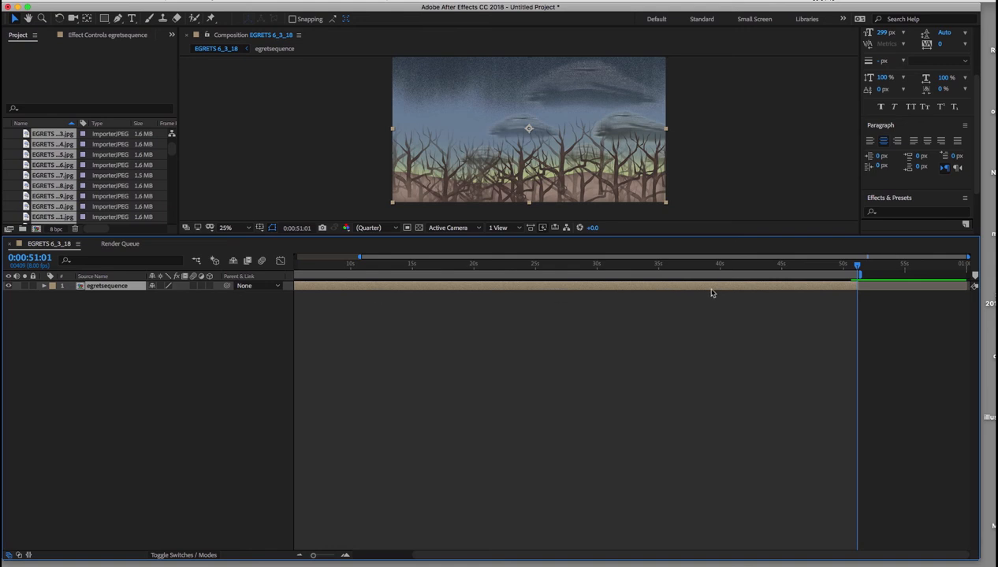
Time-stretch the egretsequence layer to a new duration of 6 seconds (600), holding the layer in-point in place.
right_click(537, 287)
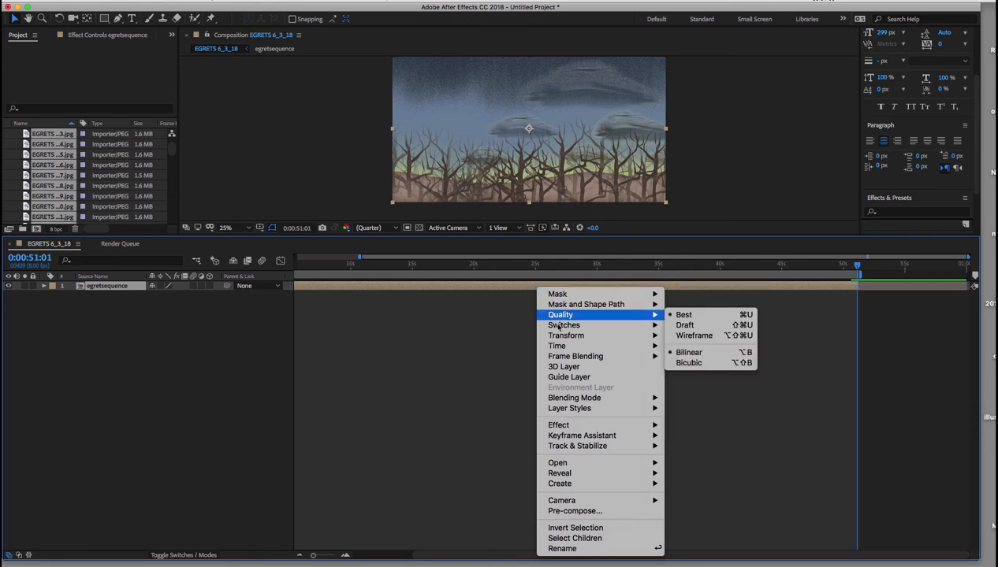
mouse_move(562, 347)
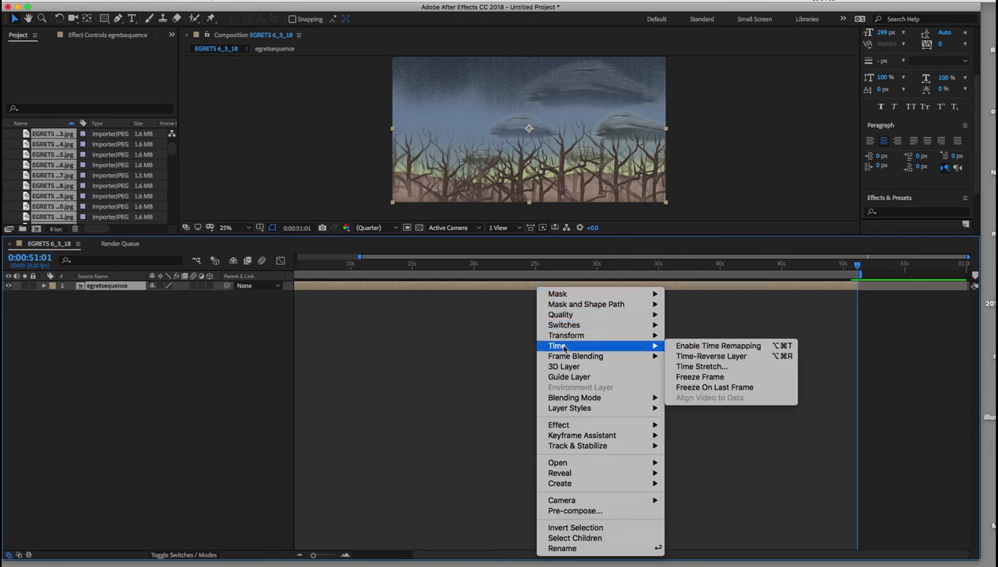
click(697, 366)
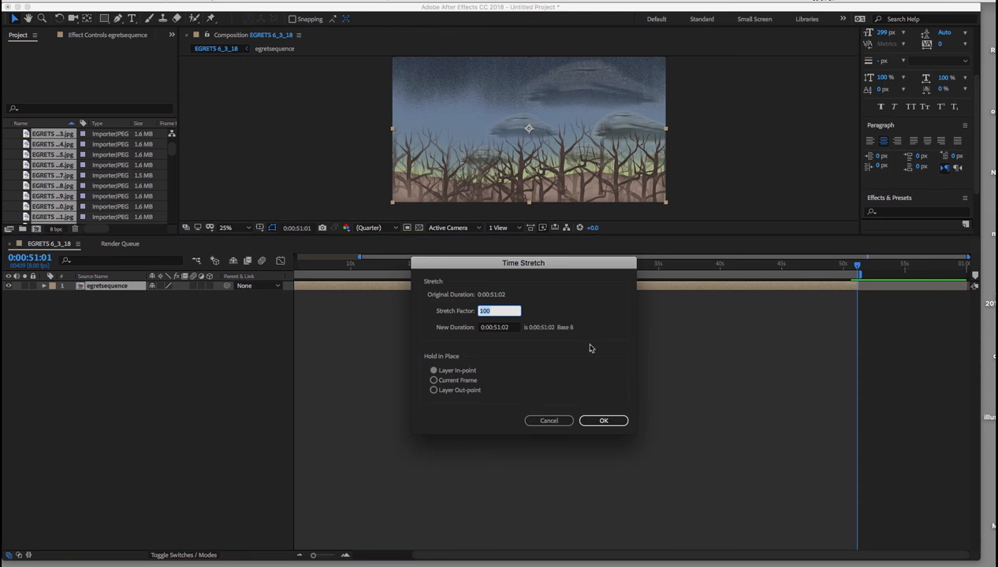
click(509, 327)
drag(509, 326, 479, 324)
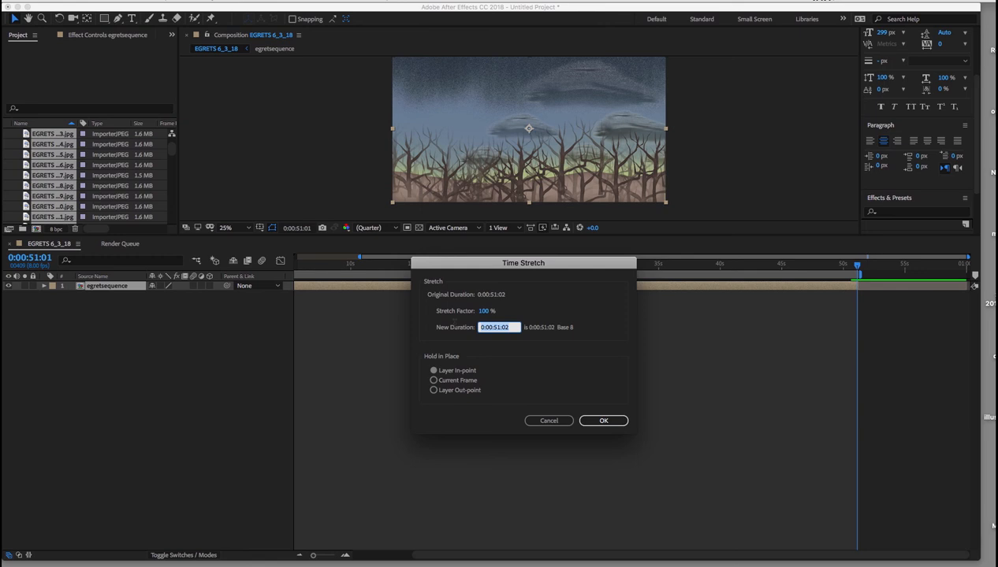
text(600)
click(599, 419)
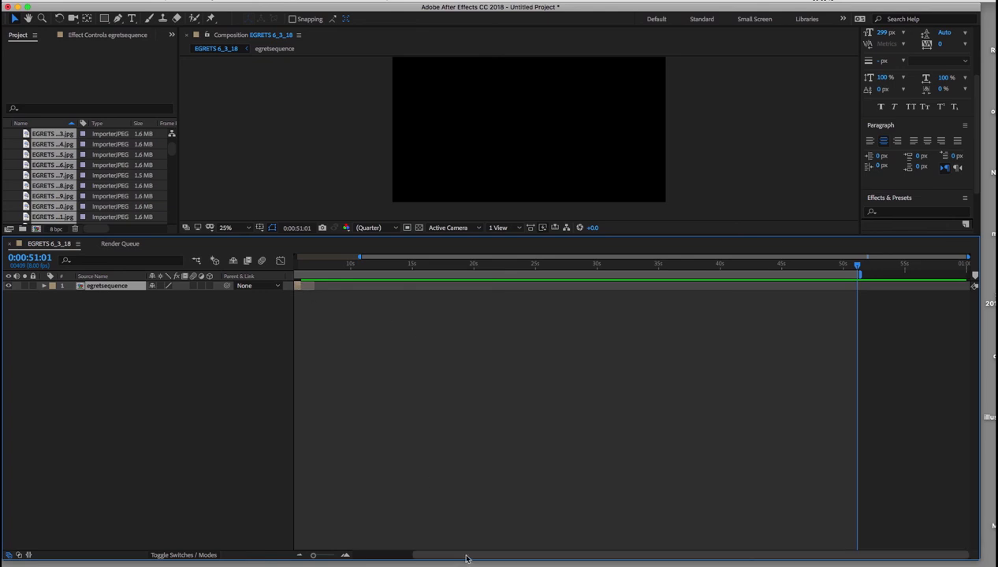
Move the current time to the stretched layer's last frame at 0:00:05:07 and end the work area there.
drag(463, 554, 381, 555)
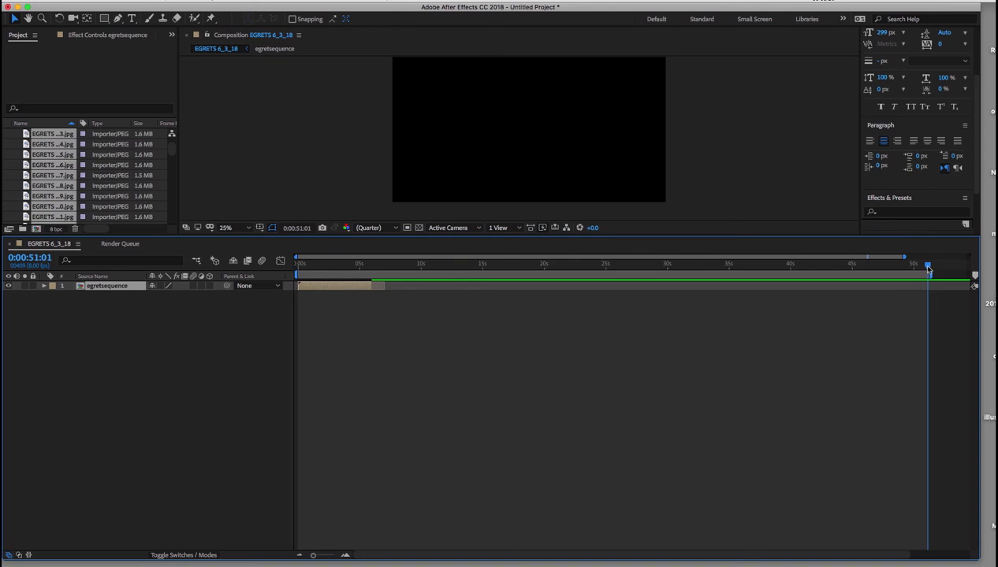
drag(927, 269, 378, 338)
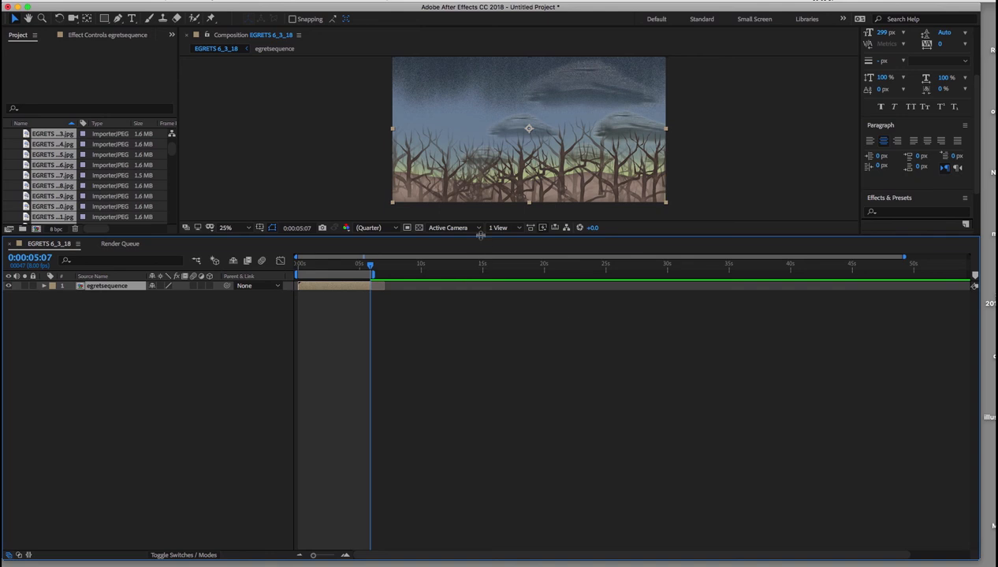
Enlarge the composition viewer's area and play the stretched animation from 0:00:00:00, stopping playback at 0:00:02:07.
drag(480, 234, 474, 275)
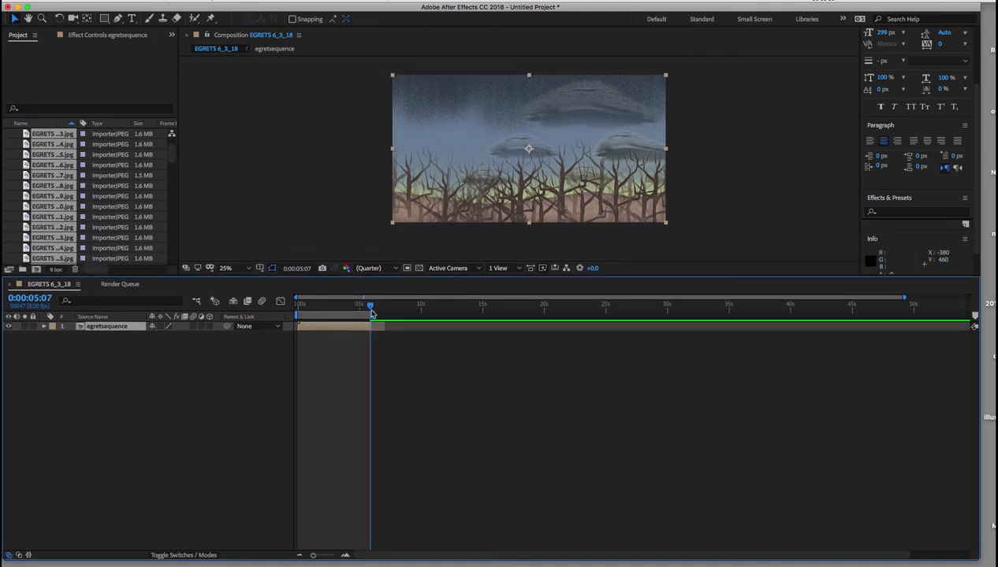
drag(372, 314, 289, 312)
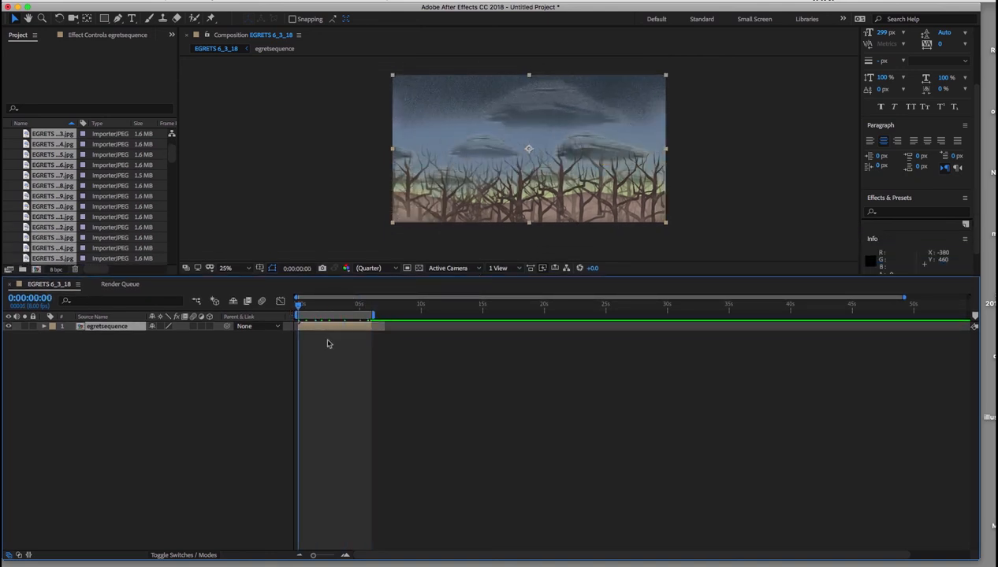
key(space)
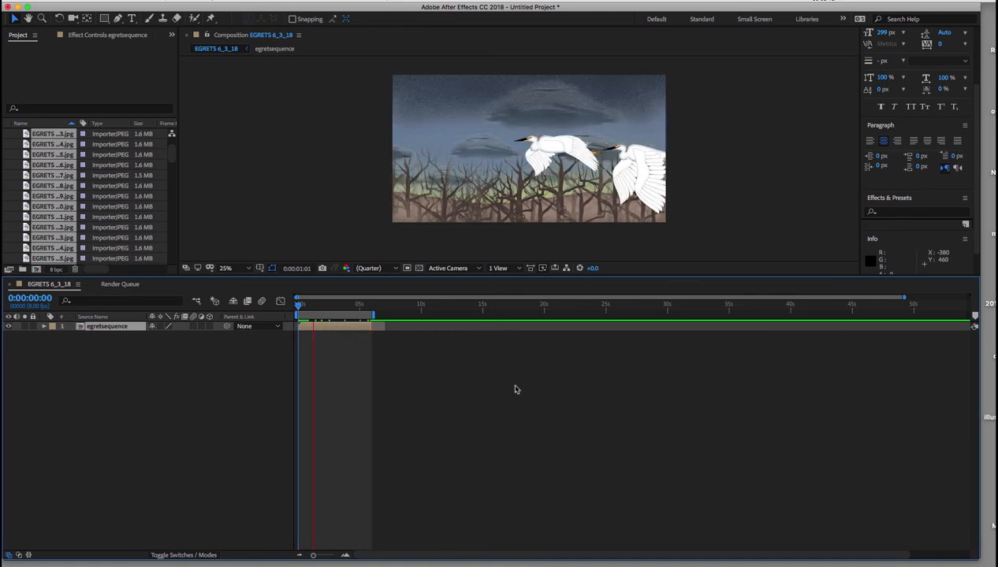
key(space)
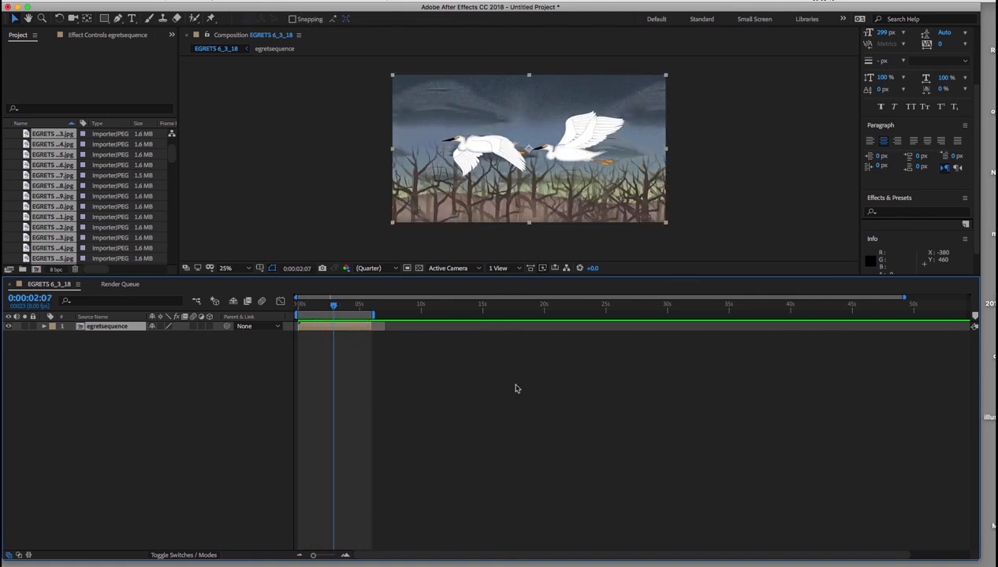